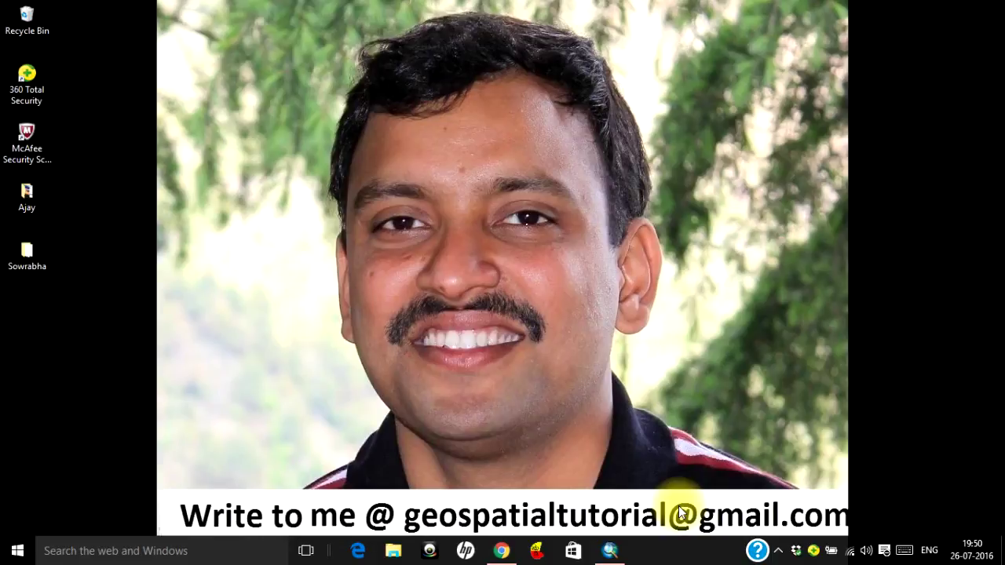
# Switch to the EarthExplorer page in Chrome, search for the place "bangalore" and add the Bengaluru result as the search coordinate
pyautogui.click(502, 554)
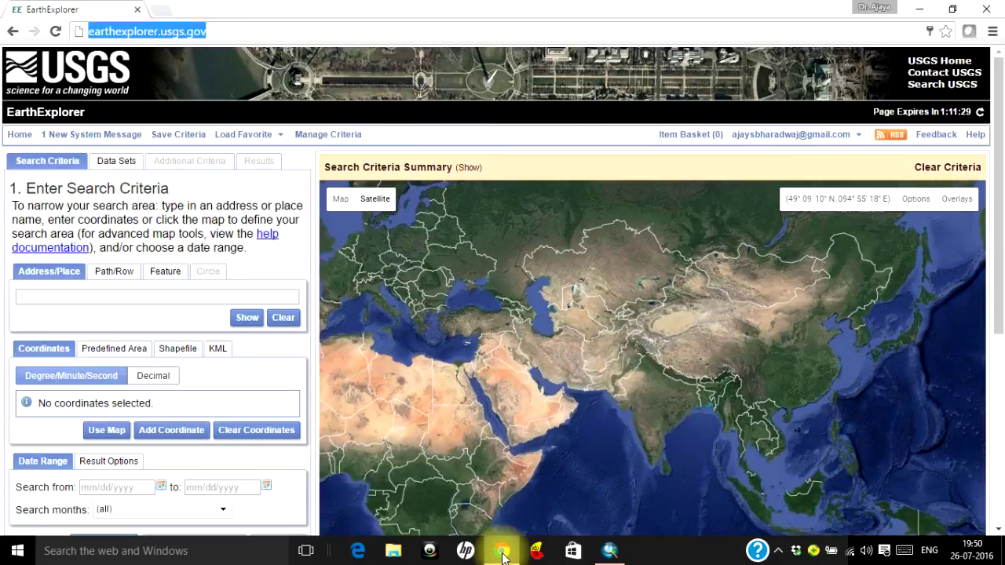
pyautogui.click(237, 37)
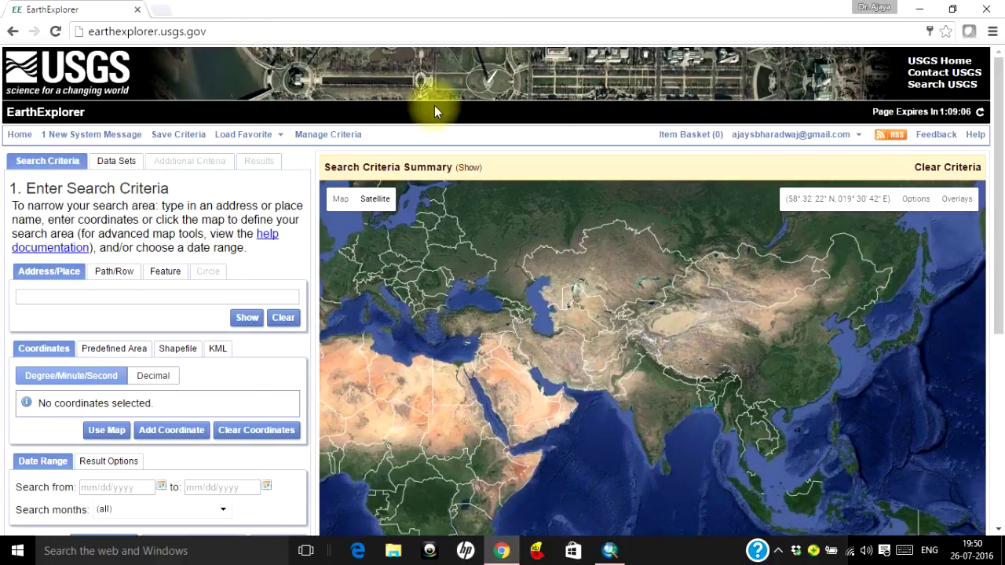
pyautogui.click(789, 134)
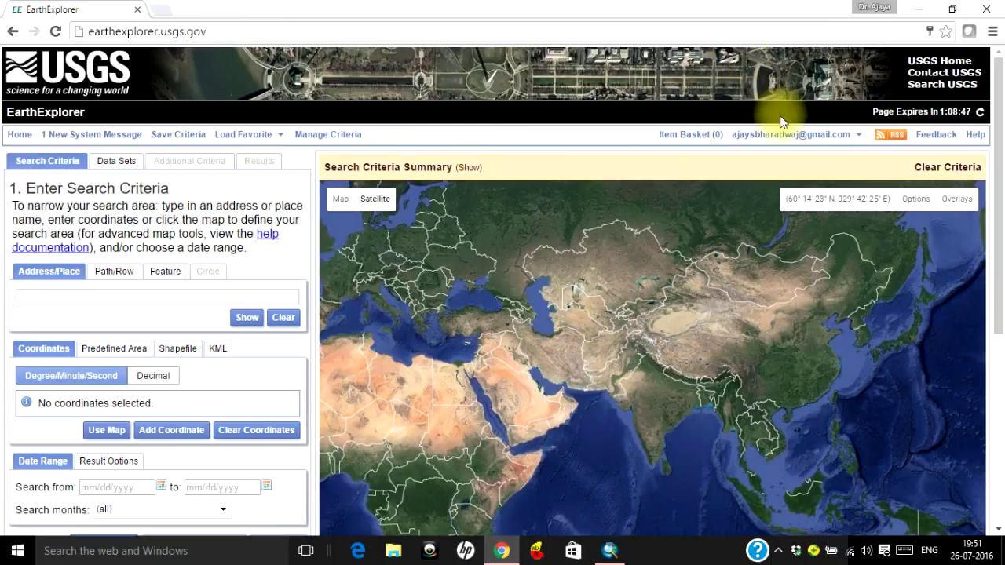
pyautogui.click(58, 296)
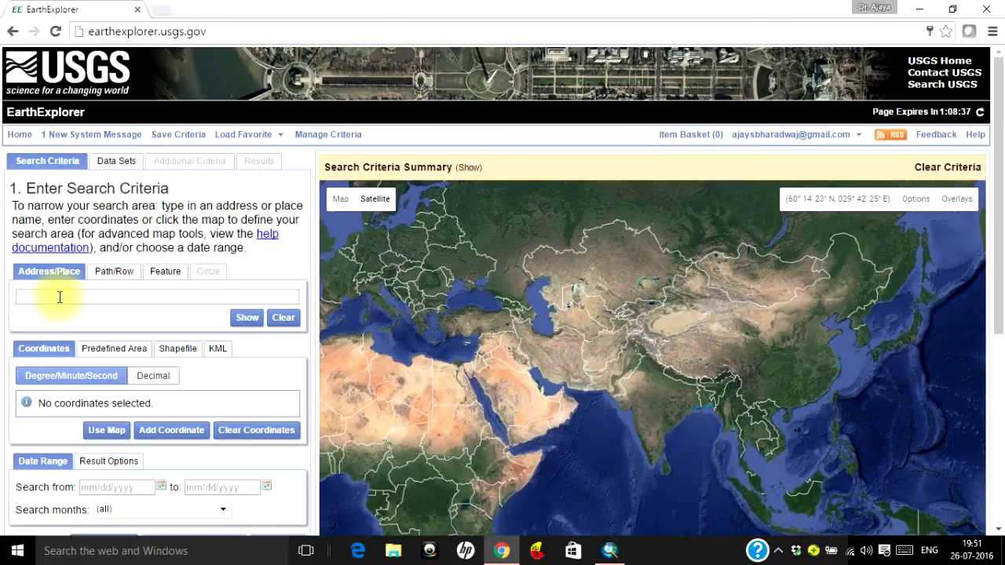
pyautogui.write('bangalore')
pyautogui.press('Return')
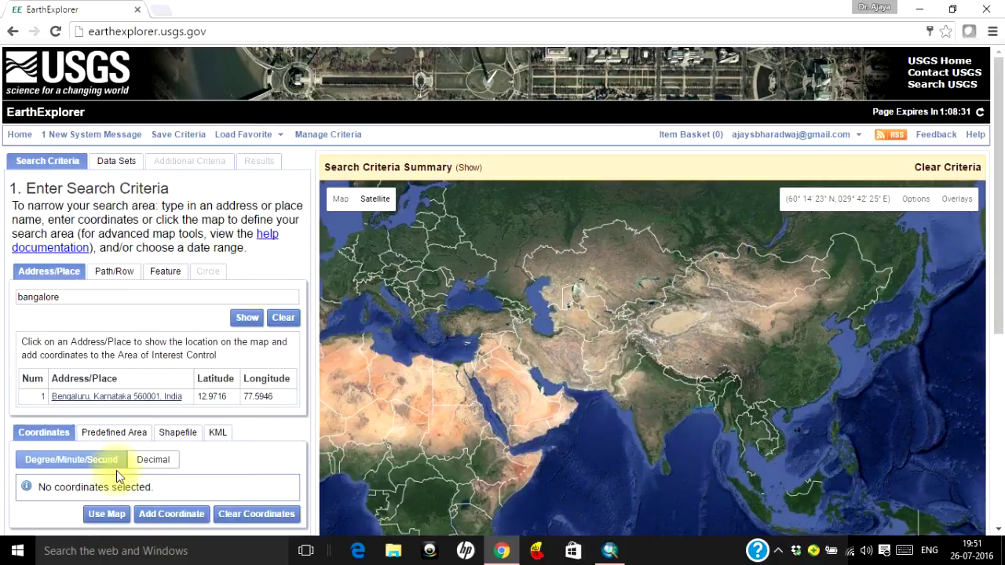
pyautogui.click(128, 396)
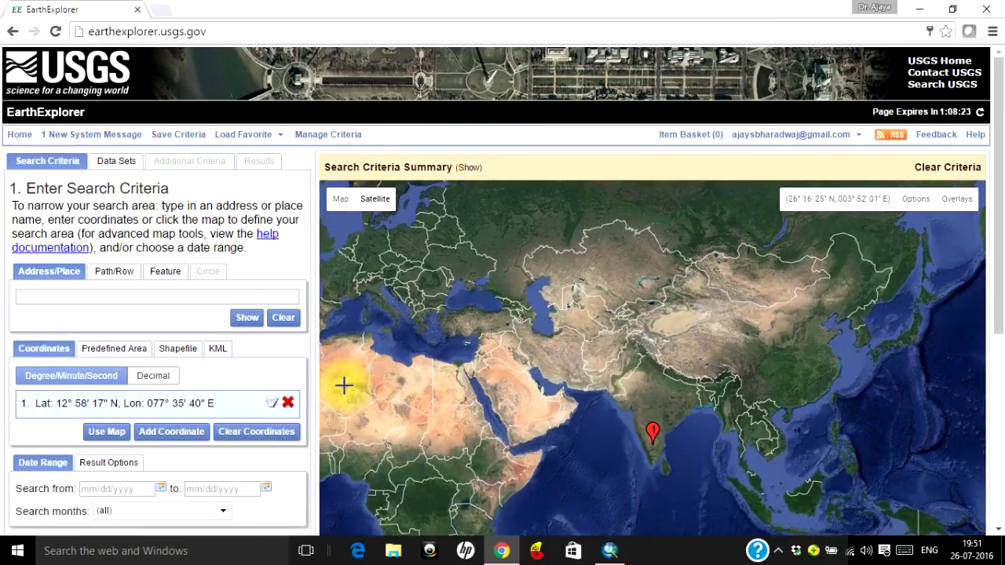
# Examine the location of the Bengaluru coordinate marker on the map at a closer scale
pyautogui.scroll(-1, 998, 314)
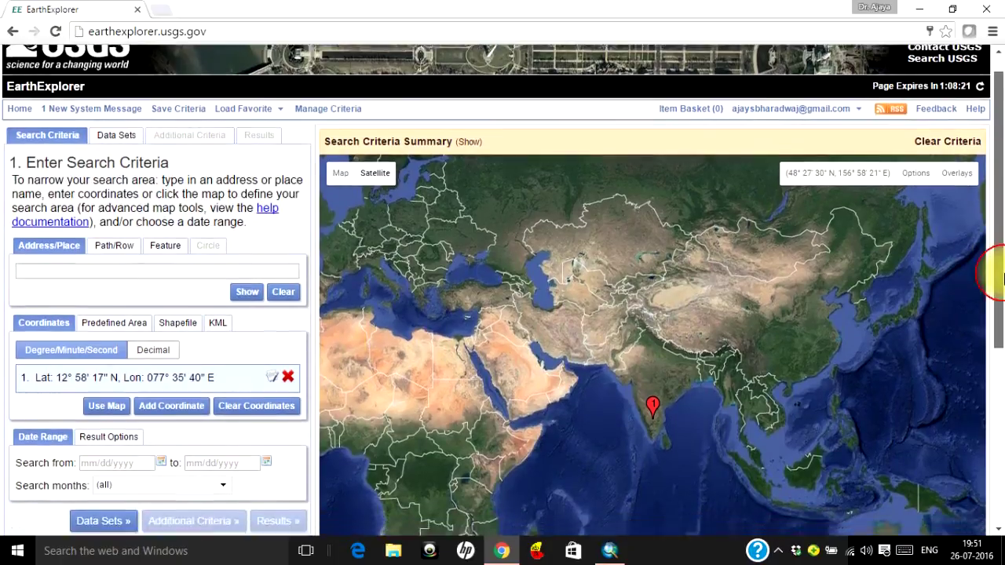
pyautogui.scroll(-2, 998, 292)
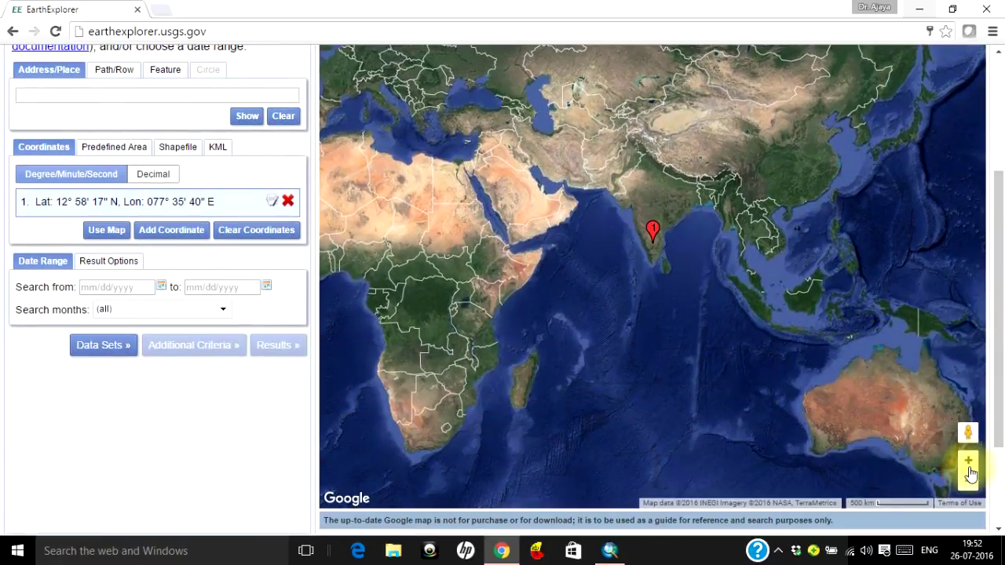
pyautogui.click(969, 465)
pyautogui.click(970, 465)
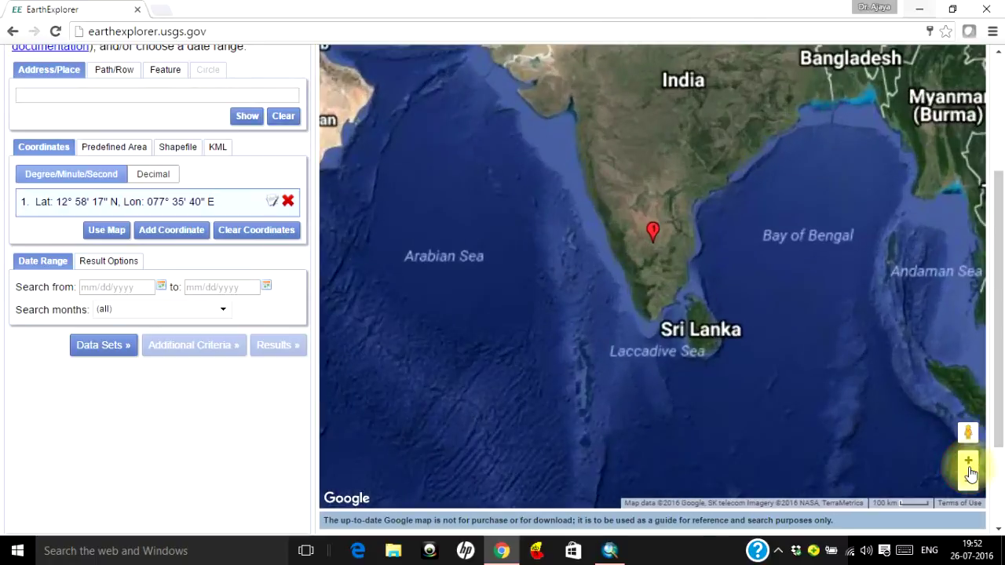
pyautogui.click(969, 465)
pyautogui.click(968, 461)
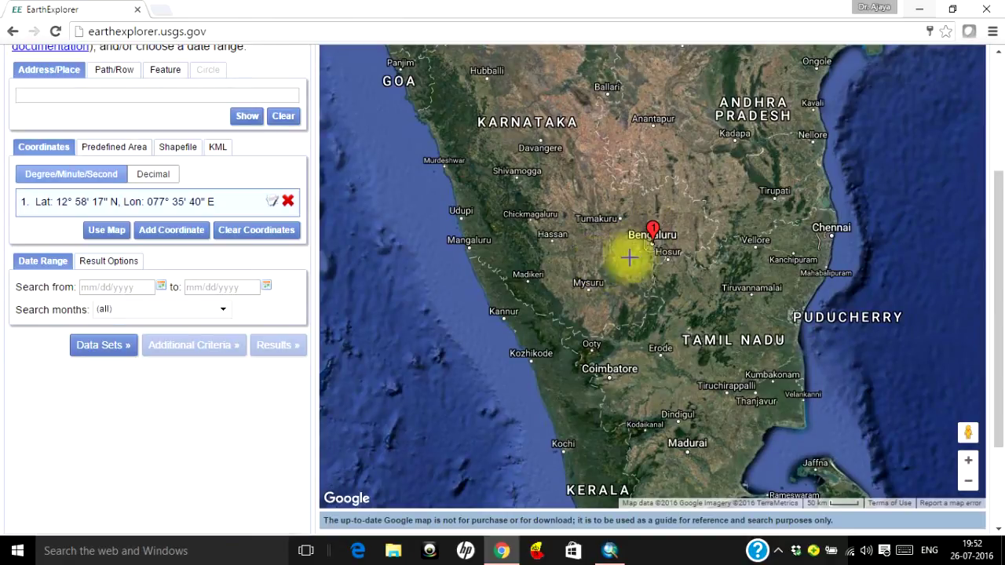
pyautogui.moveTo(652, 233)
pyautogui.mouseDown()
pyautogui.moveTo(618, 252)
pyautogui.moveTo(655, 238)
pyautogui.mouseUp()
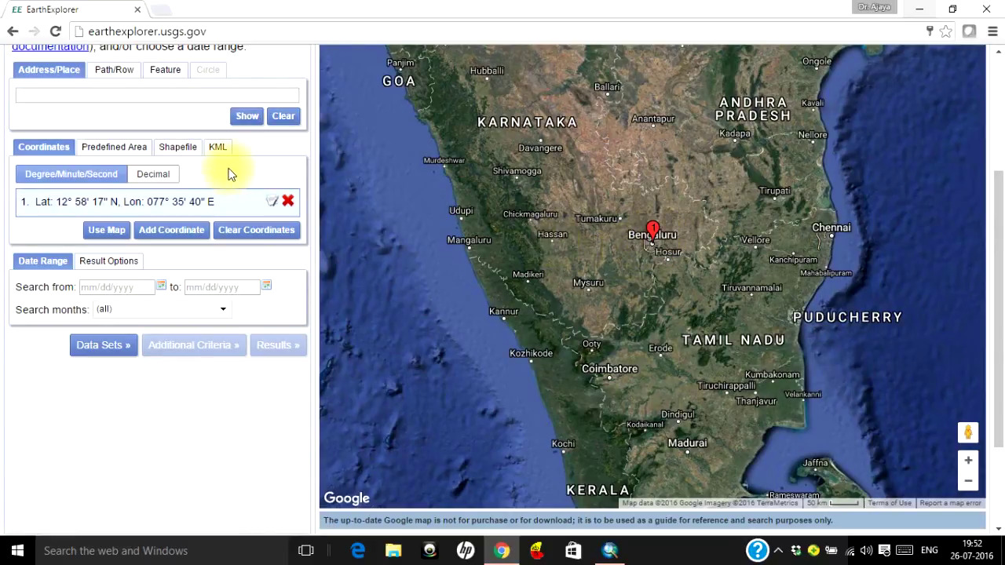
pyautogui.moveTo(1000, 237); pyautogui.dragTo(1000, 120)
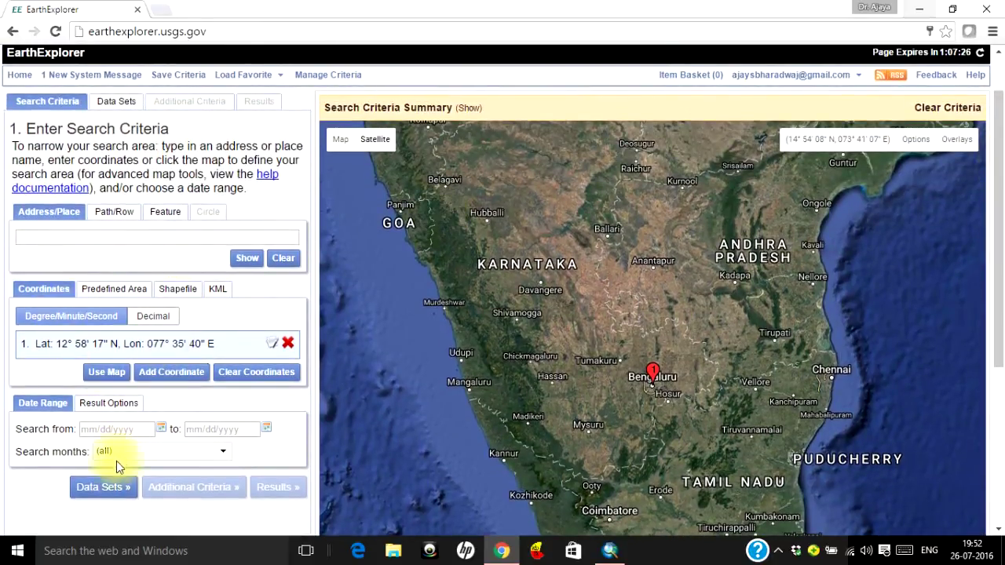
# Select the SRTM Water Body Data set under Digital Elevation, SRTM, and show its search results
pyautogui.click(102, 486)
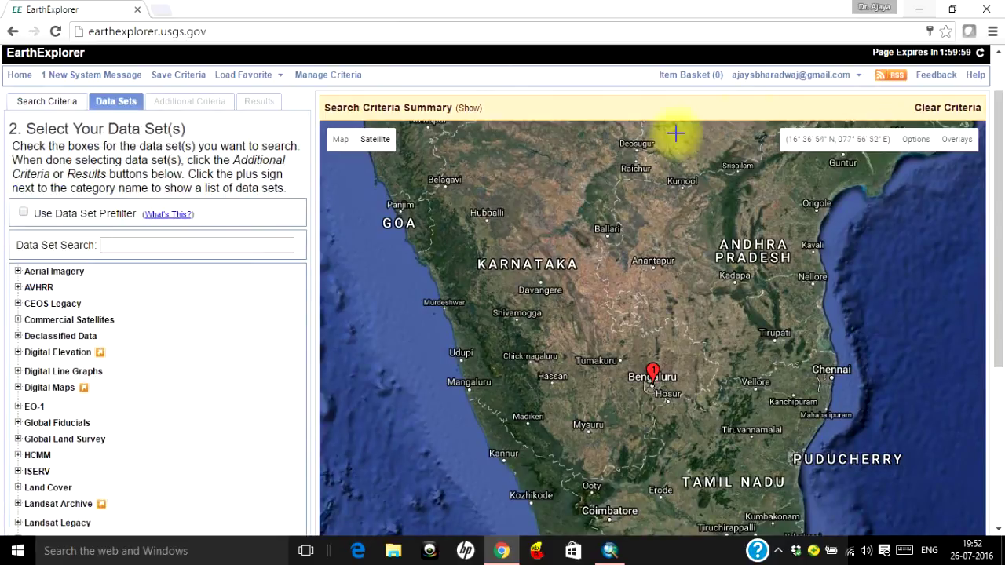
pyautogui.moveTo(999, 111); pyautogui.dragTo(1001, 194)
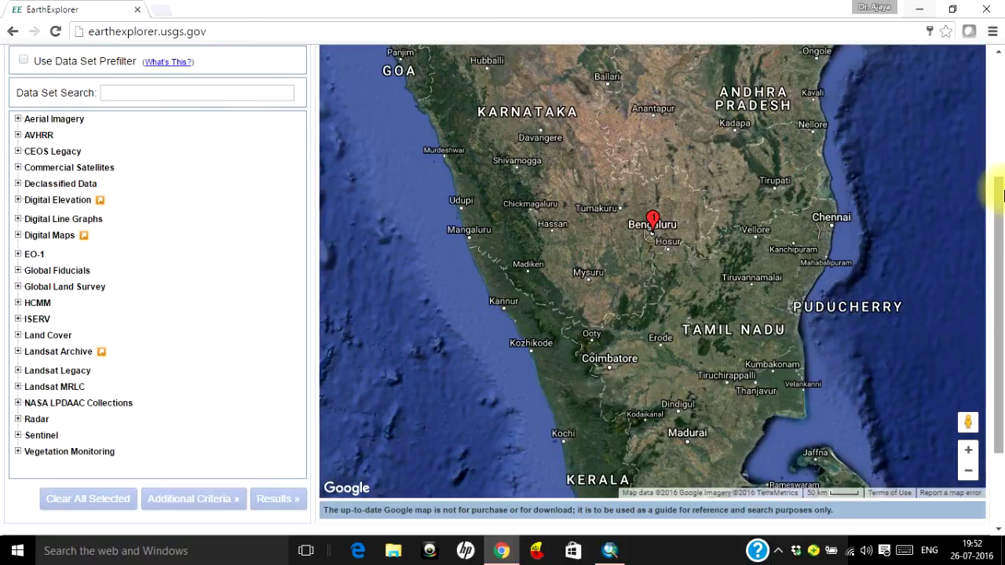
pyautogui.click(17, 203)
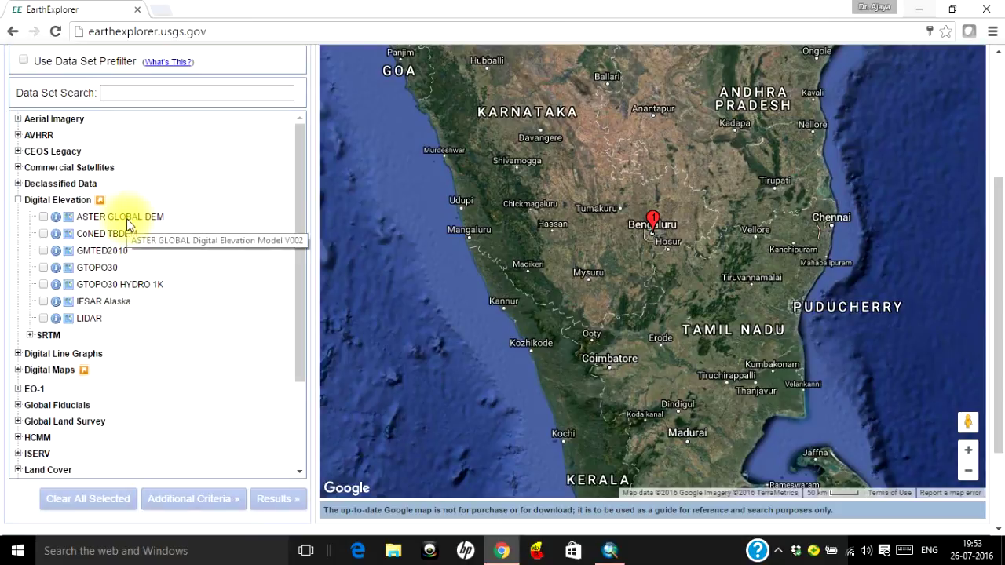
pyautogui.click(30, 336)
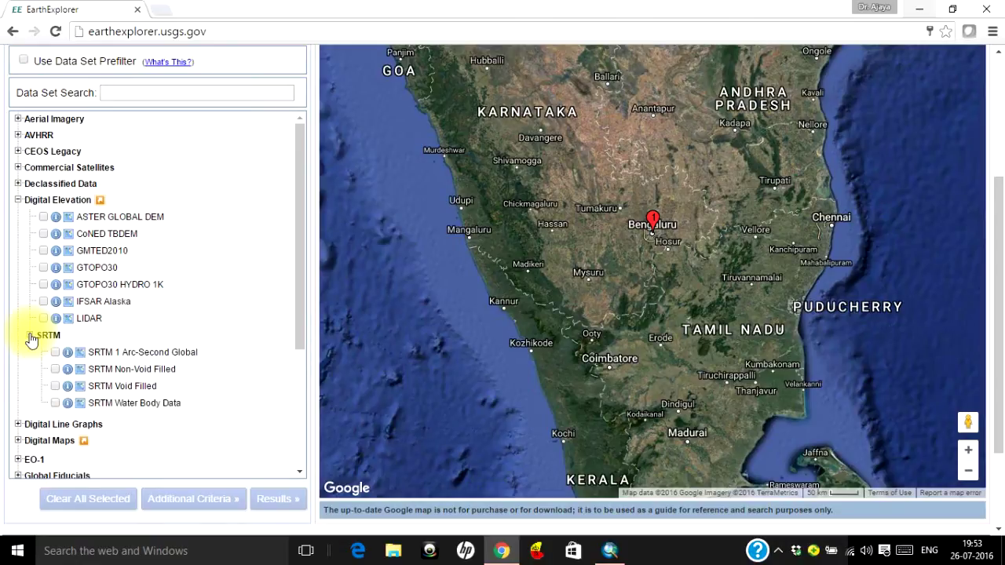
pyautogui.click(55, 403)
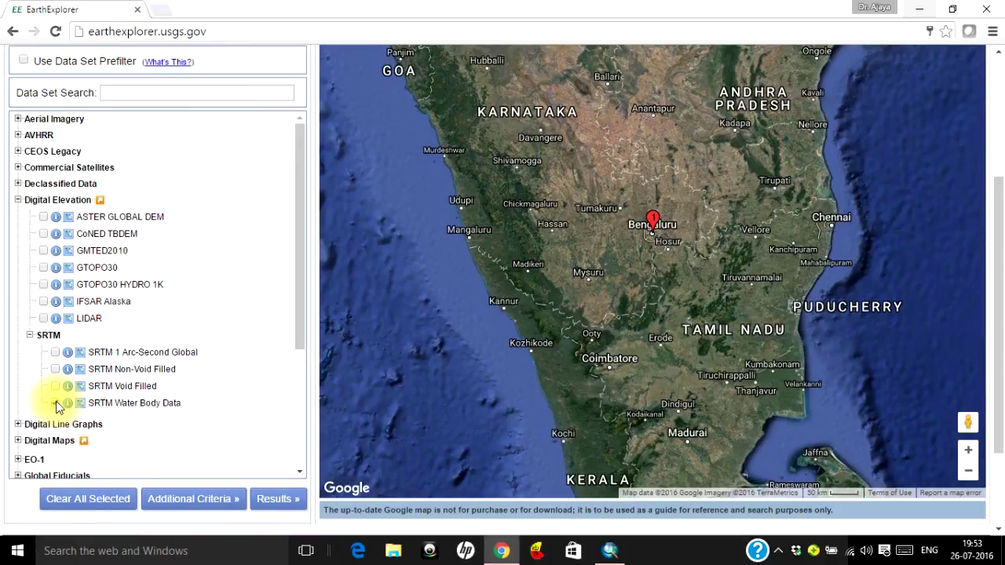
pyautogui.click(55, 403)
pyautogui.click(257, 498)
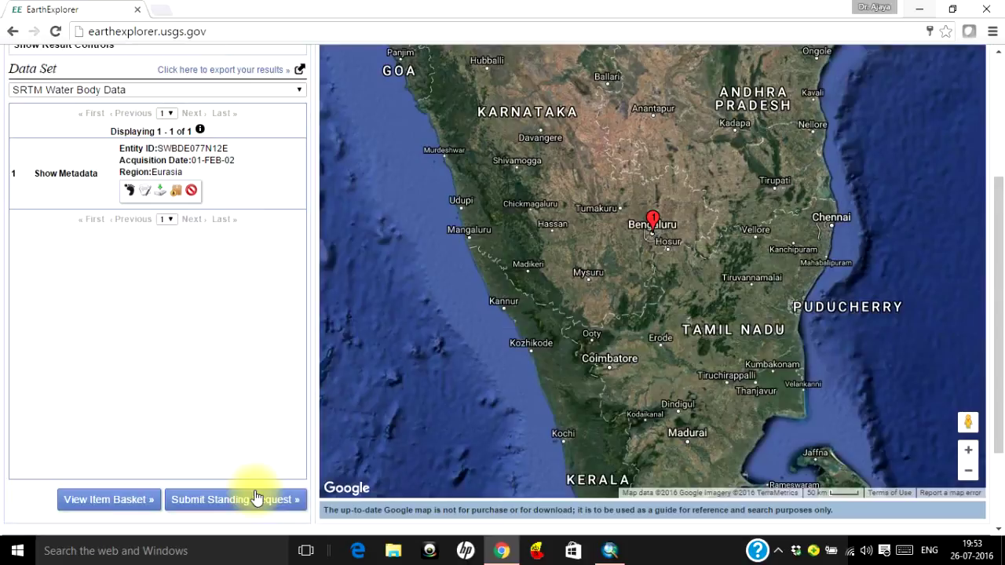
# Download the Standard Format Water Body product for the SWBDE077N12E result and close the download options
pyautogui.moveTo(995, 262); pyautogui.dragTo(1001, 218)
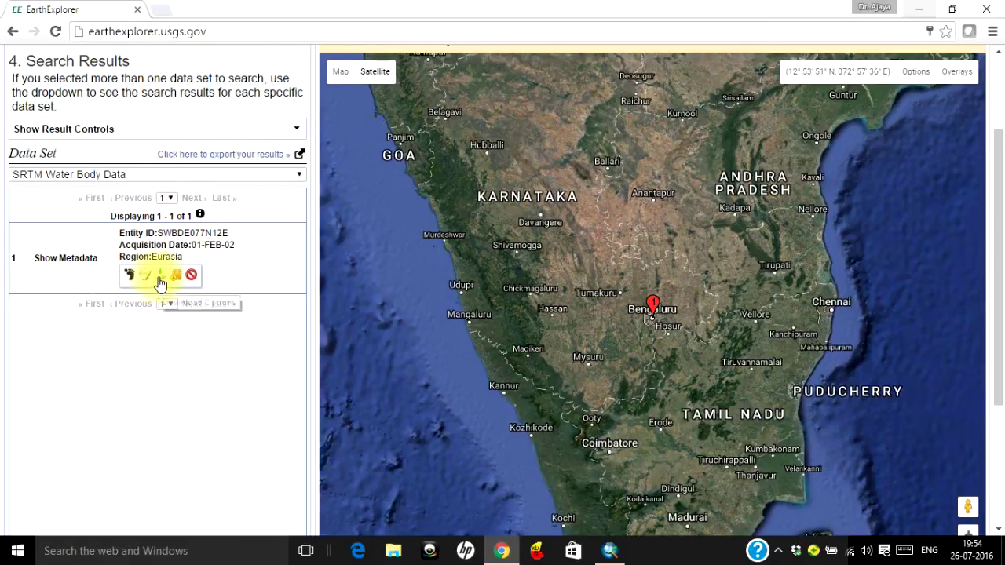
pyautogui.click(159, 279)
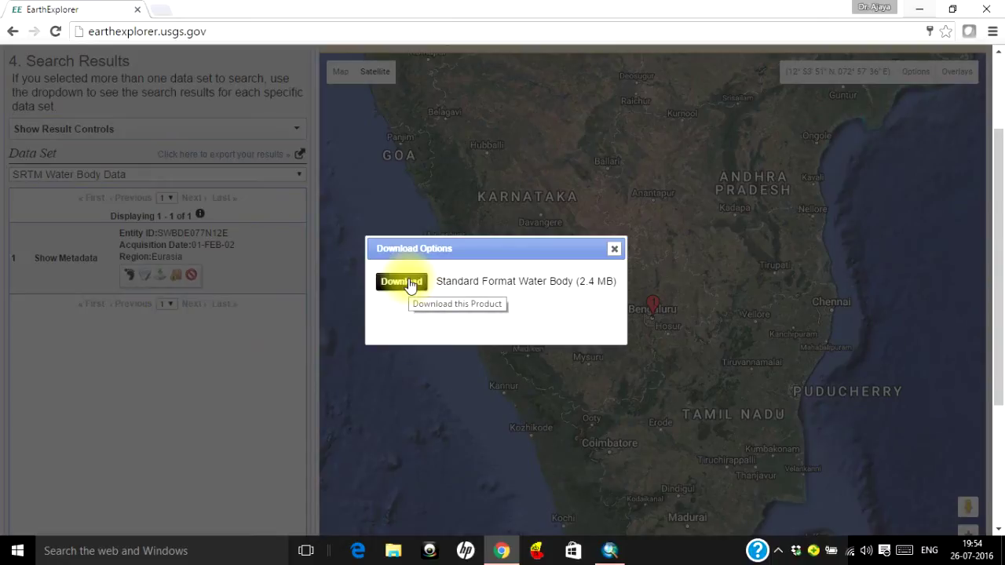
pyautogui.click(409, 284)
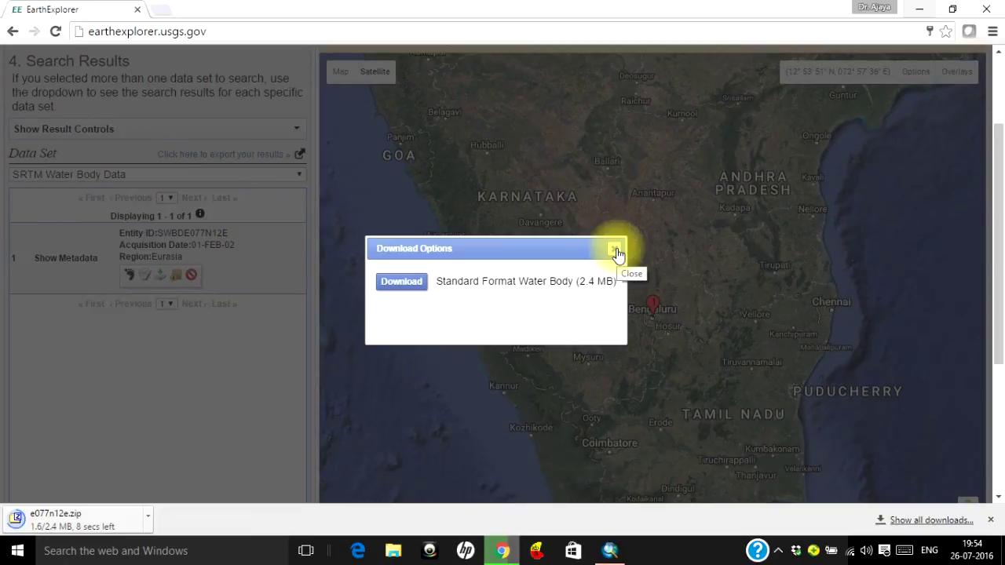
pyautogui.click(615, 250)
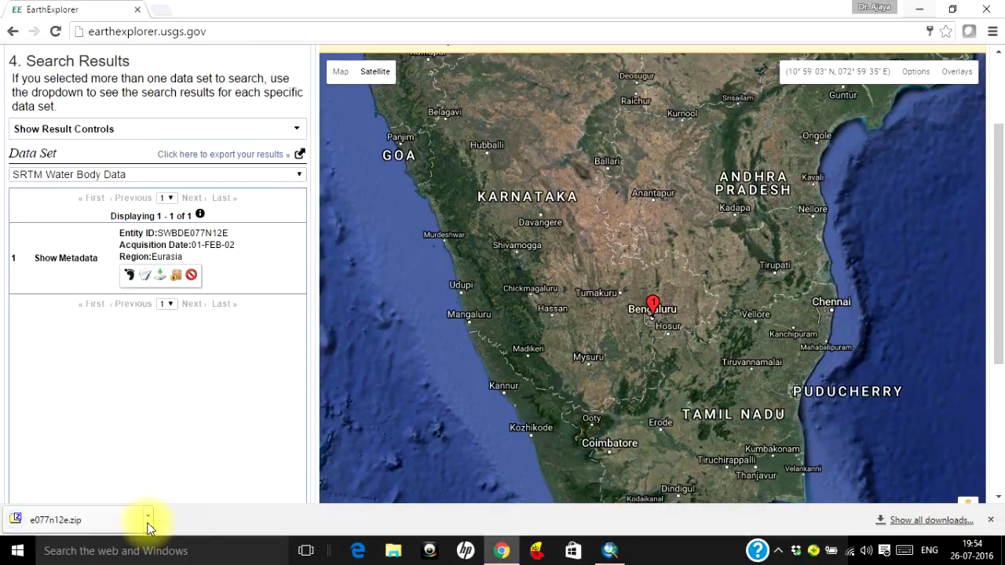
# Show the downloaded e077n12e.zip in its folder and extract it to a subfolder named e077n12e
pyautogui.click(149, 524)
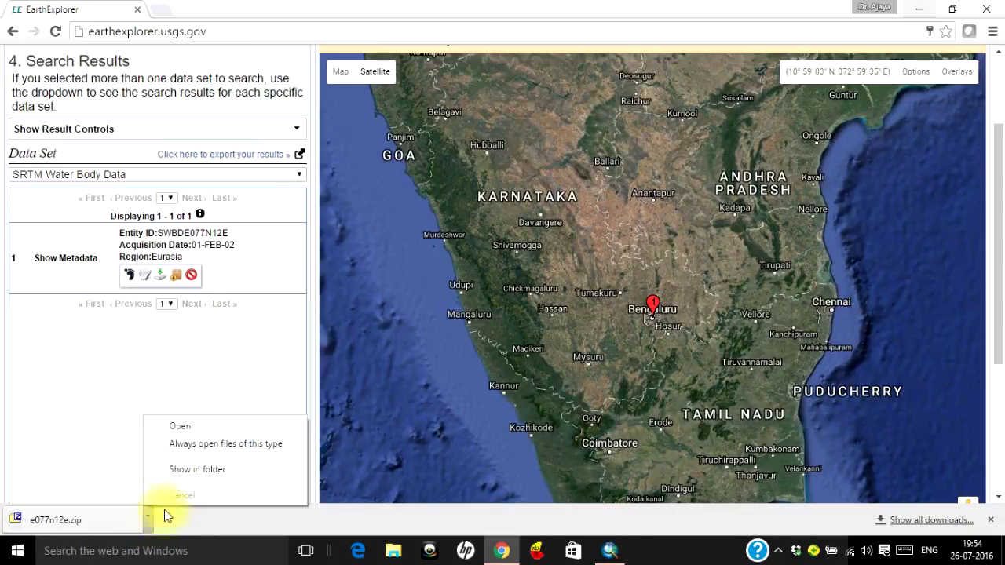
pyautogui.click(190, 473)
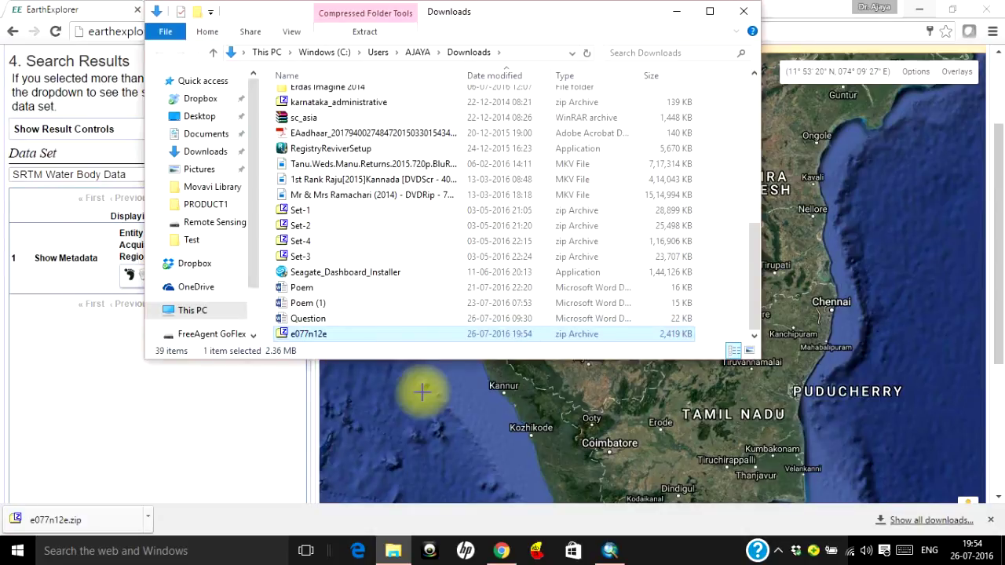
pyautogui.click(321, 333)
pyautogui.doubleClick(321, 334)
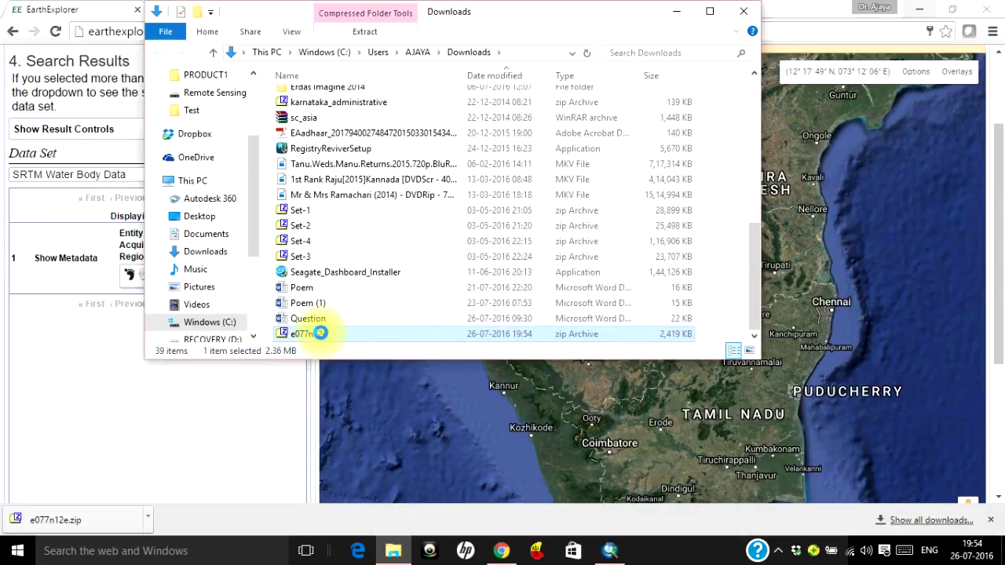
pyautogui.rightClick(321, 336)
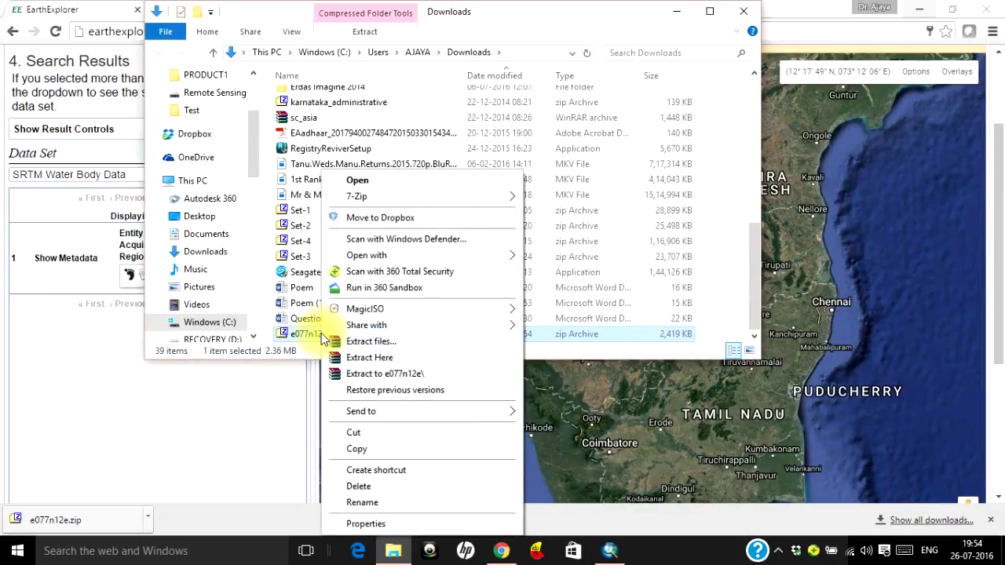
pyautogui.click(357, 375)
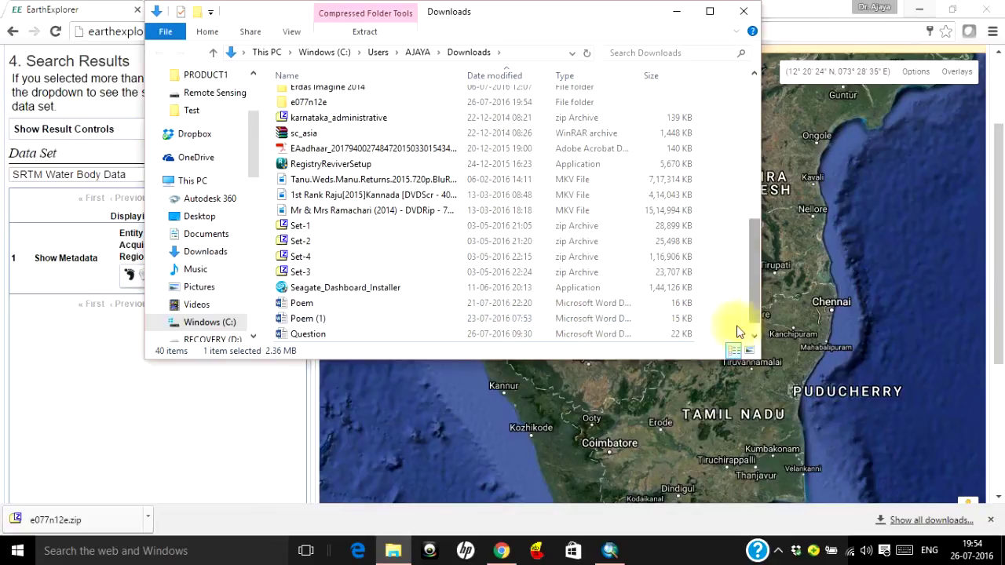
# Check the files in the extracted e077n12e folder, then close the folder window and minimize the browser
pyautogui.moveTo(746, 269); pyautogui.dragTo(750, 201)
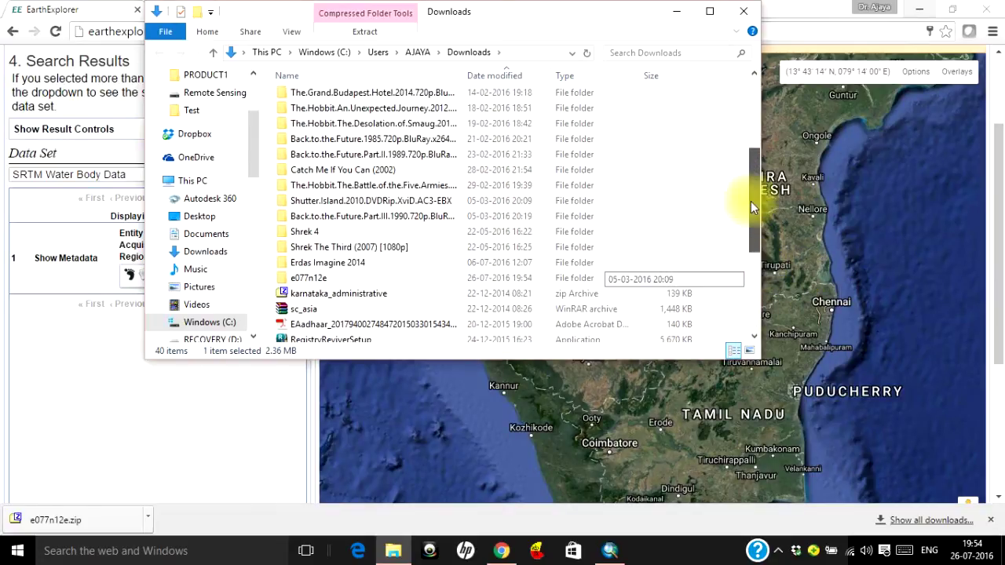
pyautogui.click(311, 278)
pyautogui.doubleClick(312, 278)
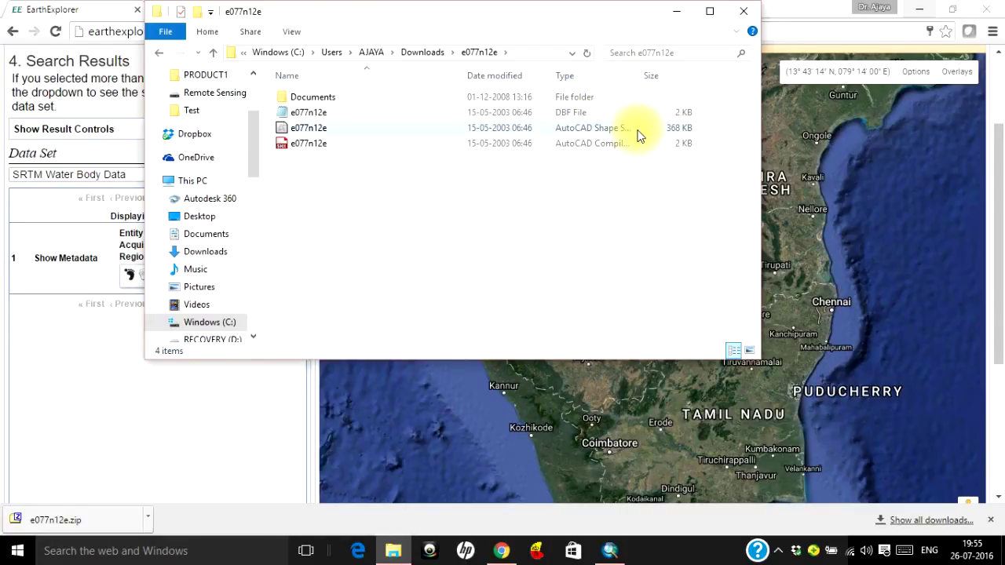
pyautogui.click(744, 12)
pyautogui.click(917, 10)
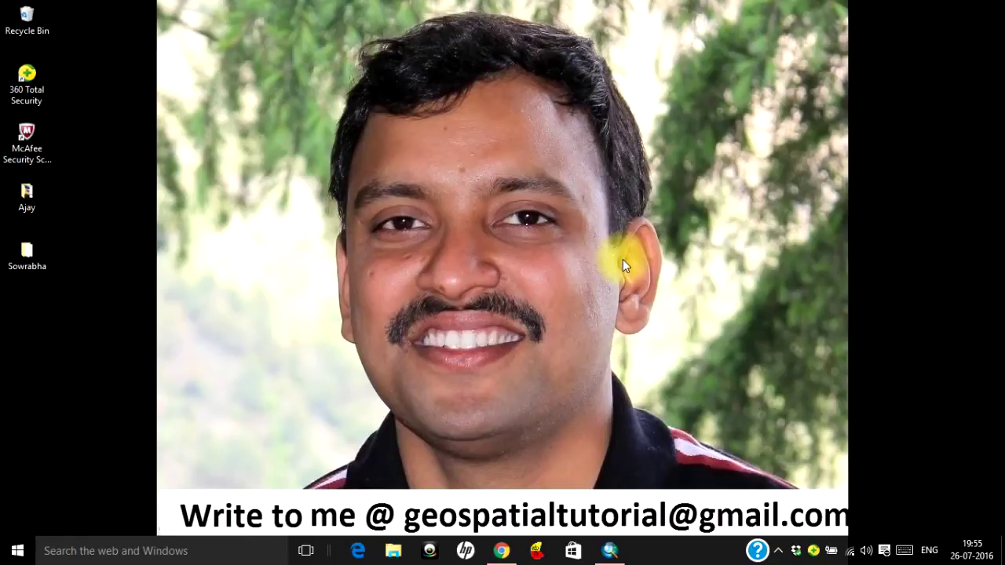
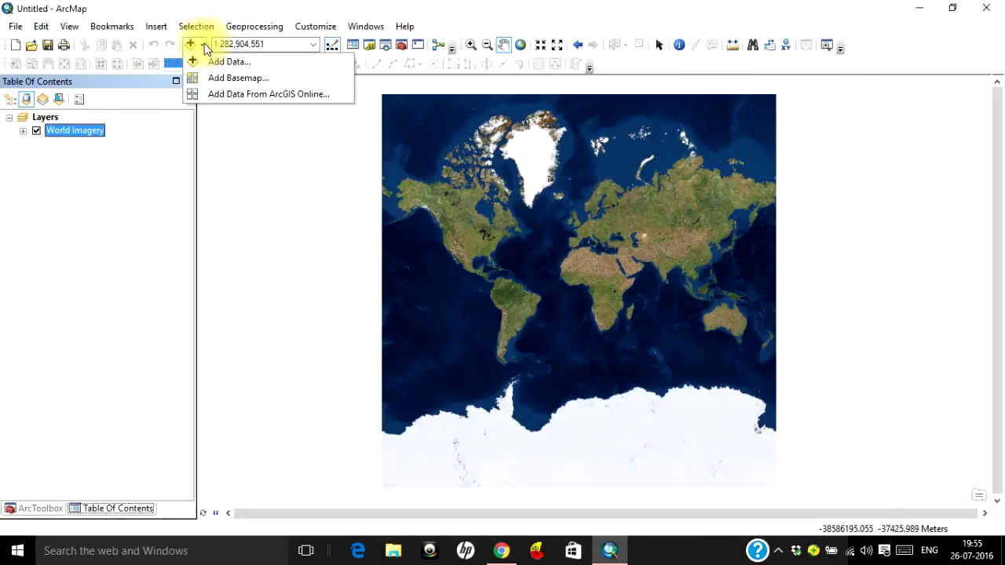
pyautogui.click(217, 89)
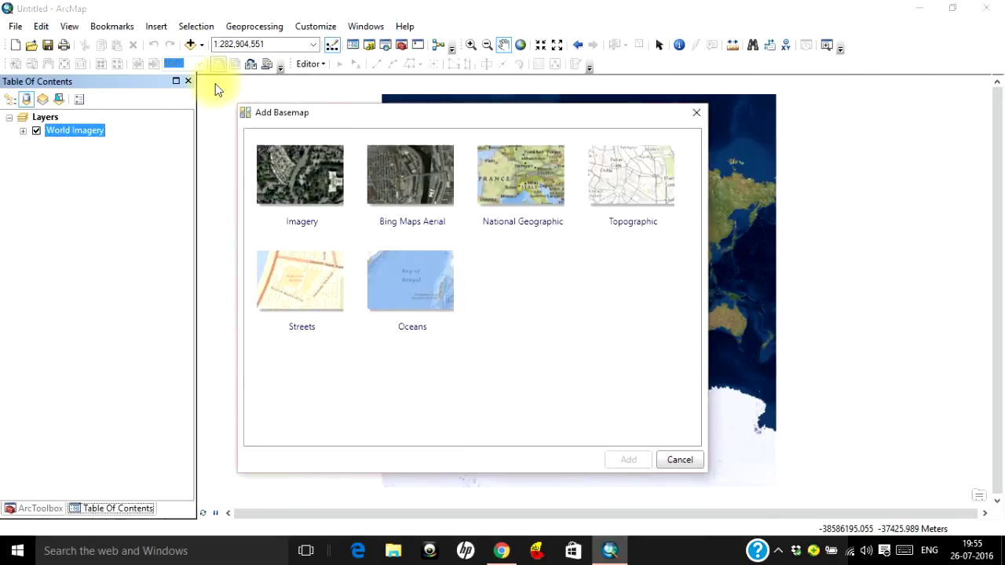
pyautogui.click(275, 172)
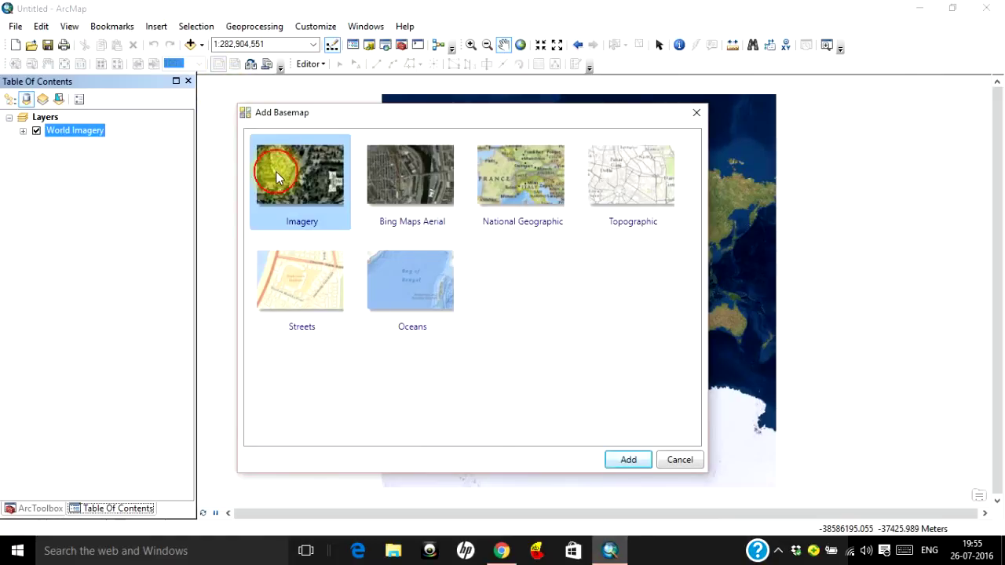
pyautogui.click(693, 114)
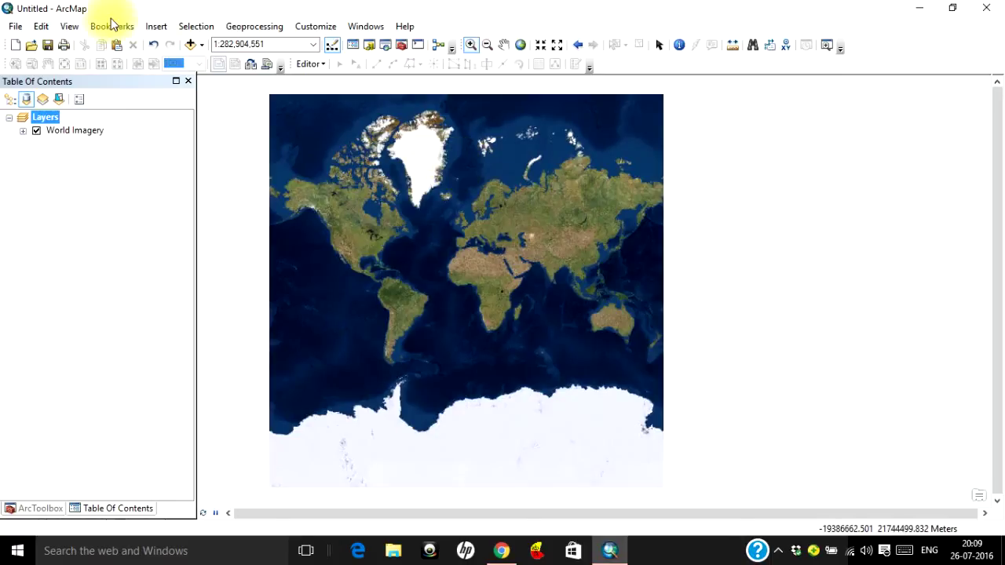
# Add the e077n12e.shp water body shapefile from the Trials folder to the map
pyautogui.click(188, 48)
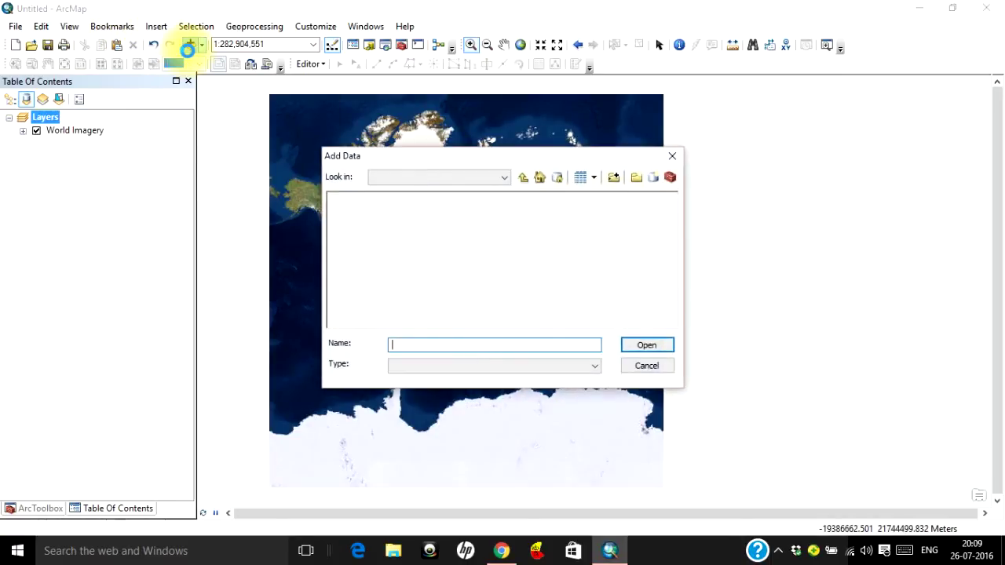
pyautogui.click(430, 213)
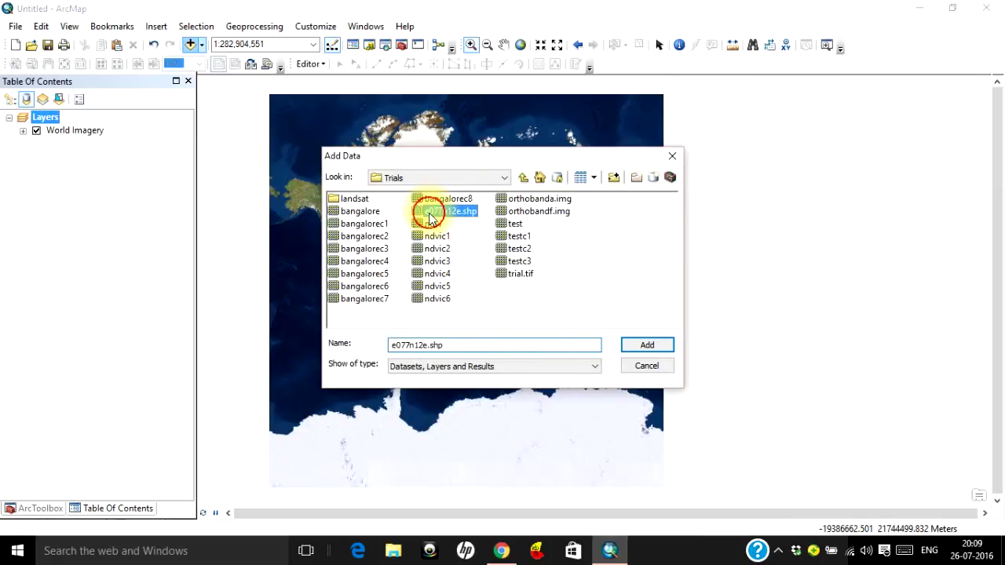
pyautogui.click(643, 346)
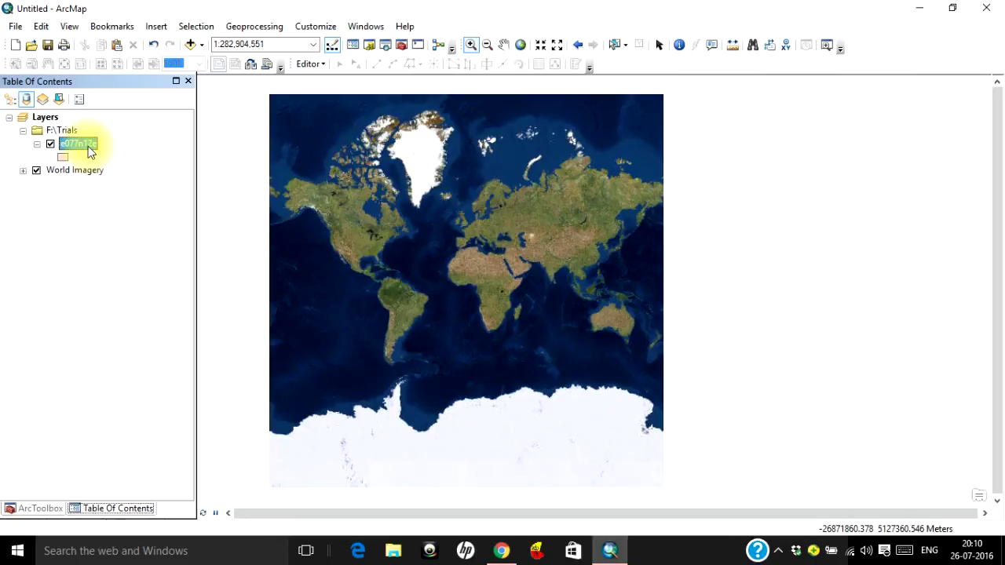
# Zoom to the extent of the e077n12e layer and closer in on the grey urban area of Bangalore
pyautogui.rightClick(89, 152)
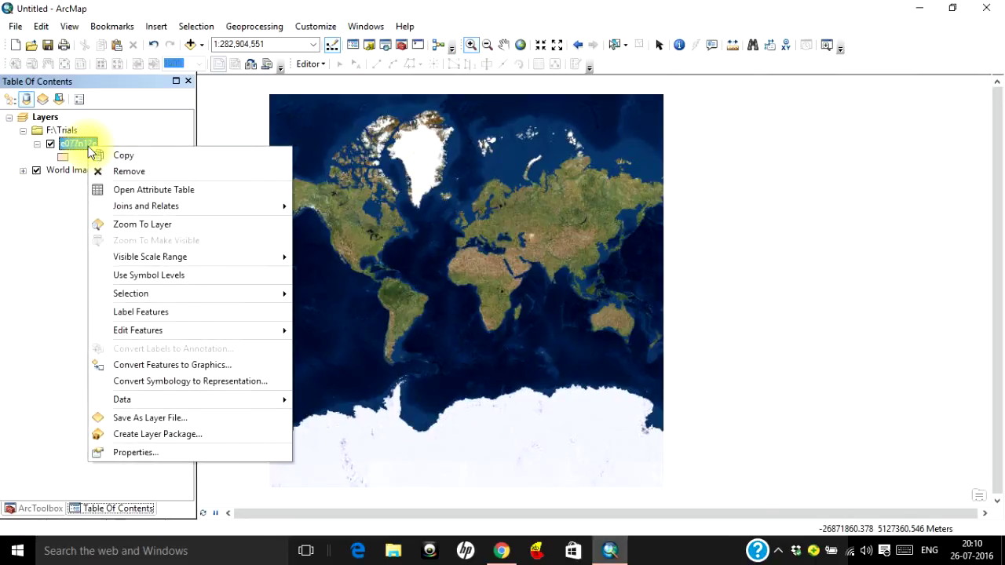
pyautogui.click(126, 226)
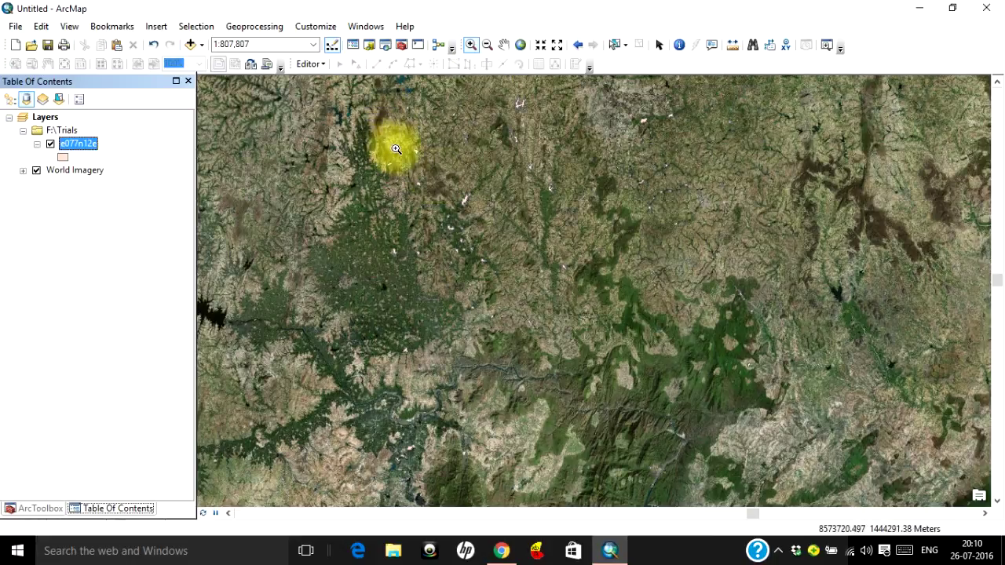
pyautogui.click(594, 104)
pyautogui.moveTo(594, 104); pyautogui.dragTo(677, 156)
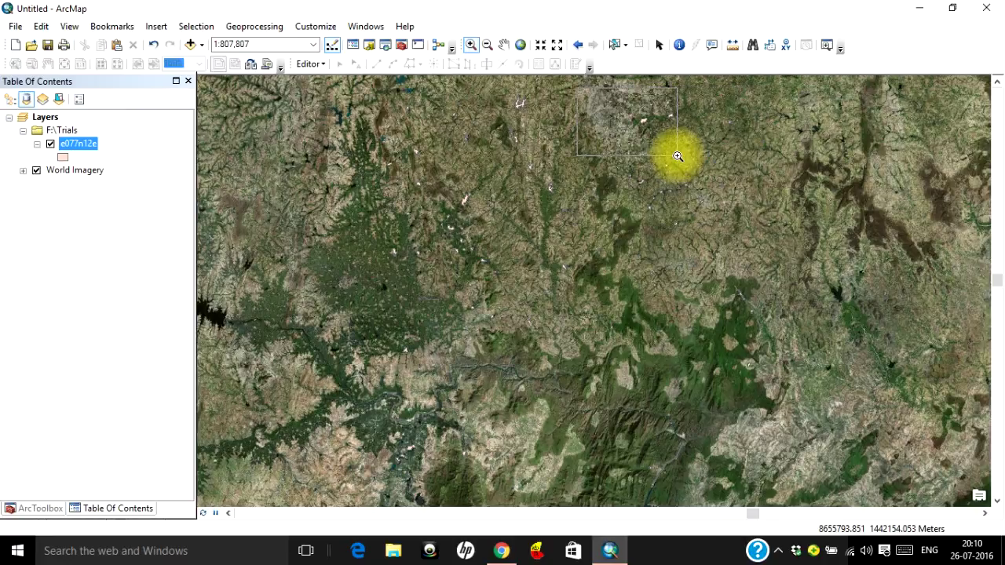
pyautogui.moveTo(677, 156); pyautogui.dragTo(678, 156)
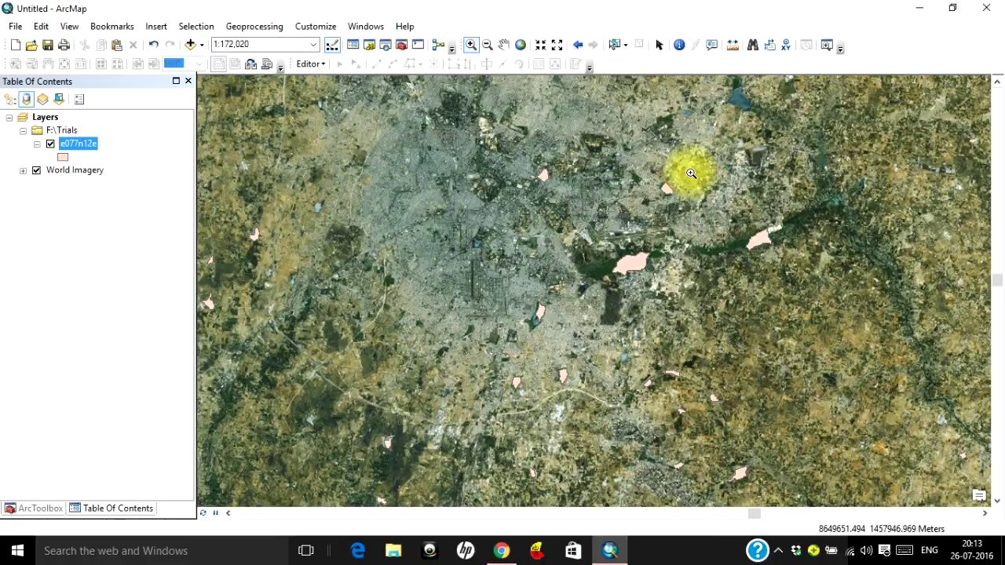
# Switch the e077n12e layer off and on repeatedly to compare its water body polygons with the lakes in the World Imagery basemap
pyautogui.click(50, 145)
pyautogui.click(50, 145)
pyautogui.click(51, 144)
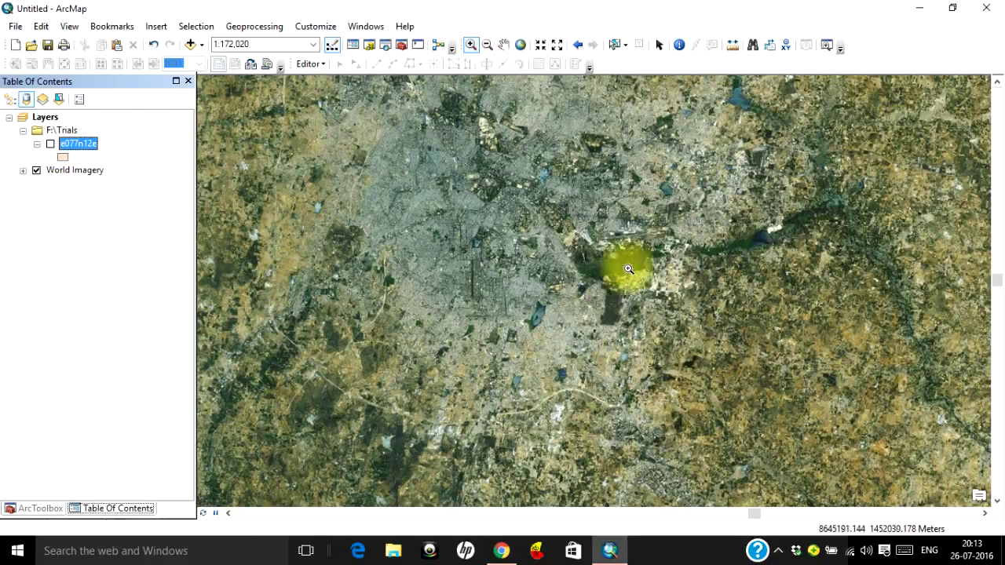
pyautogui.click(50, 145)
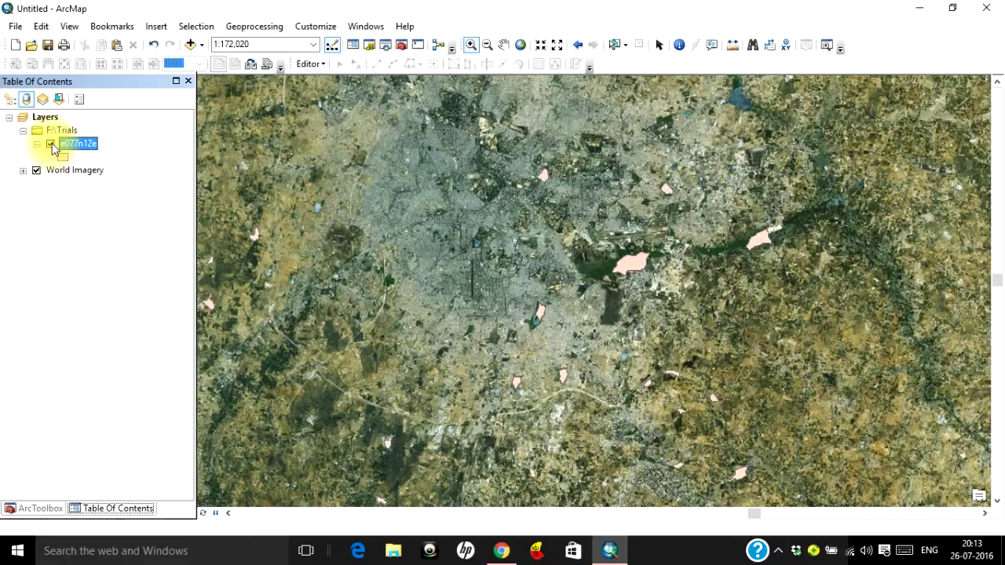
pyautogui.click(51, 145)
pyautogui.click(51, 145)
pyautogui.click(50, 145)
pyautogui.click(50, 145)
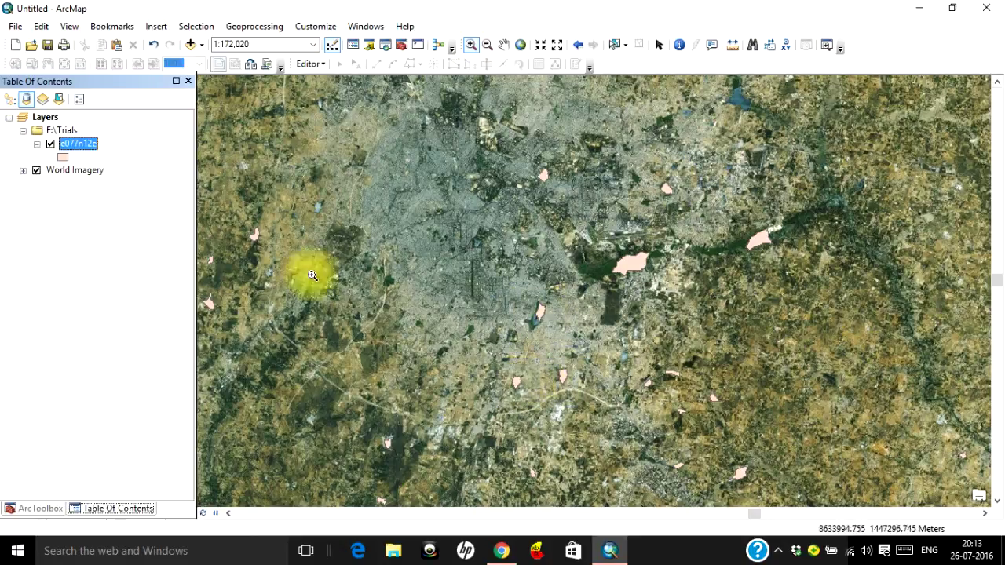
pyautogui.click(50, 145)
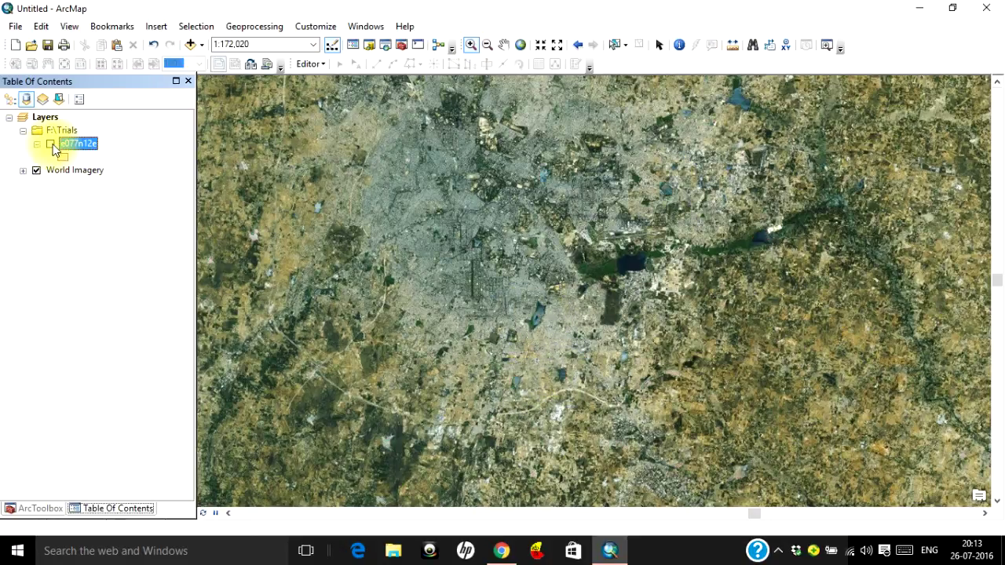
pyautogui.click(50, 144)
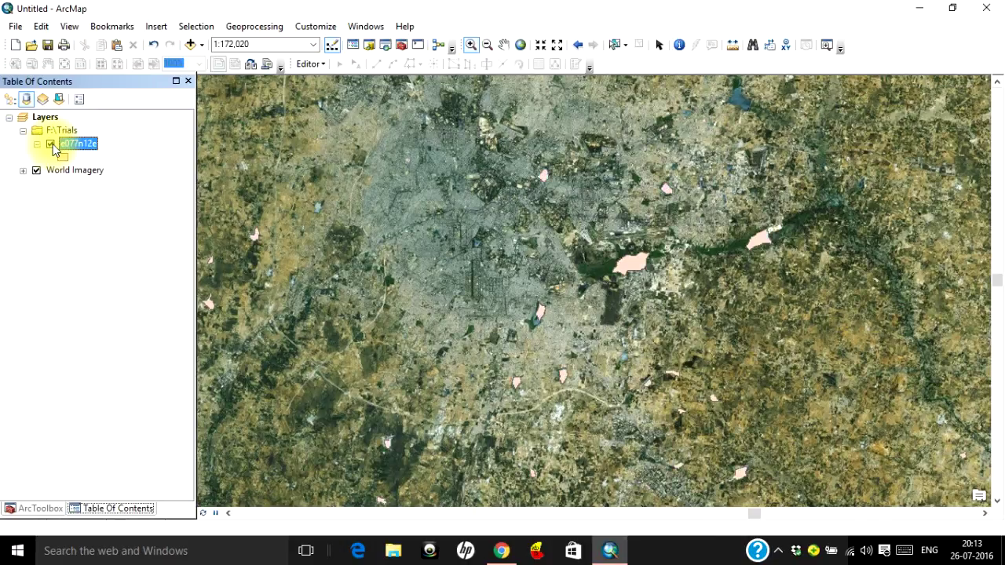
pyautogui.click(50, 144)
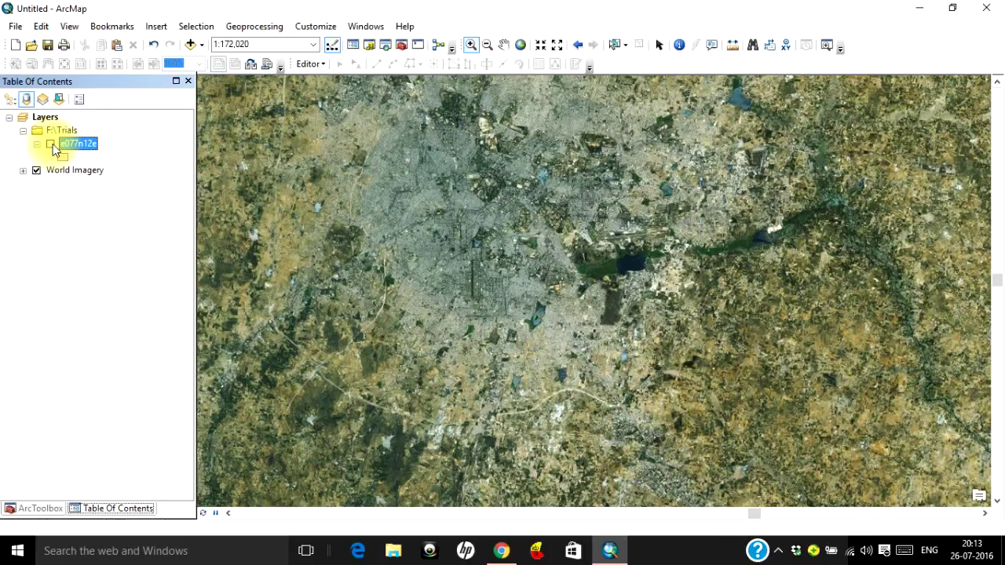